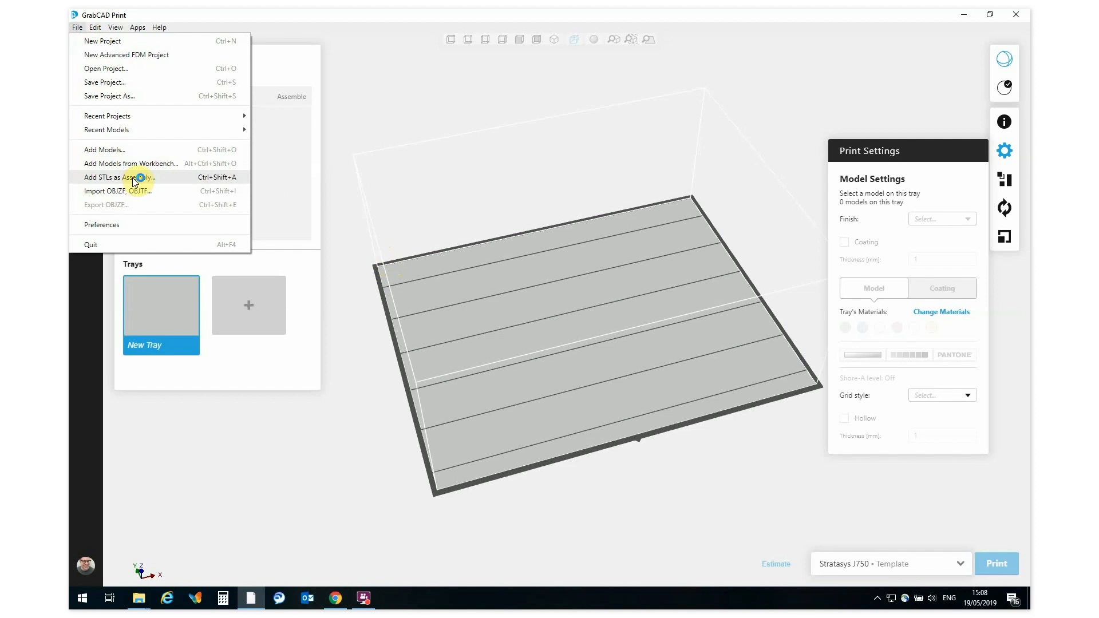
Step: Add all six brake light STL files from the Brake light Auto Kit folder as an assembly
click(132, 178)
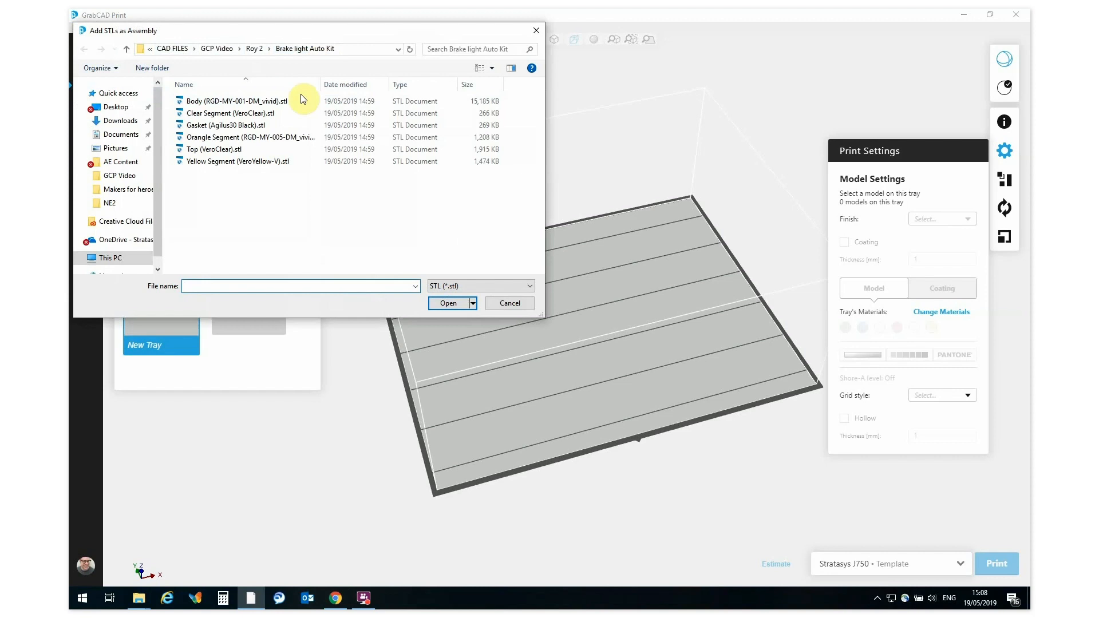
drag(212, 195, 235, 97)
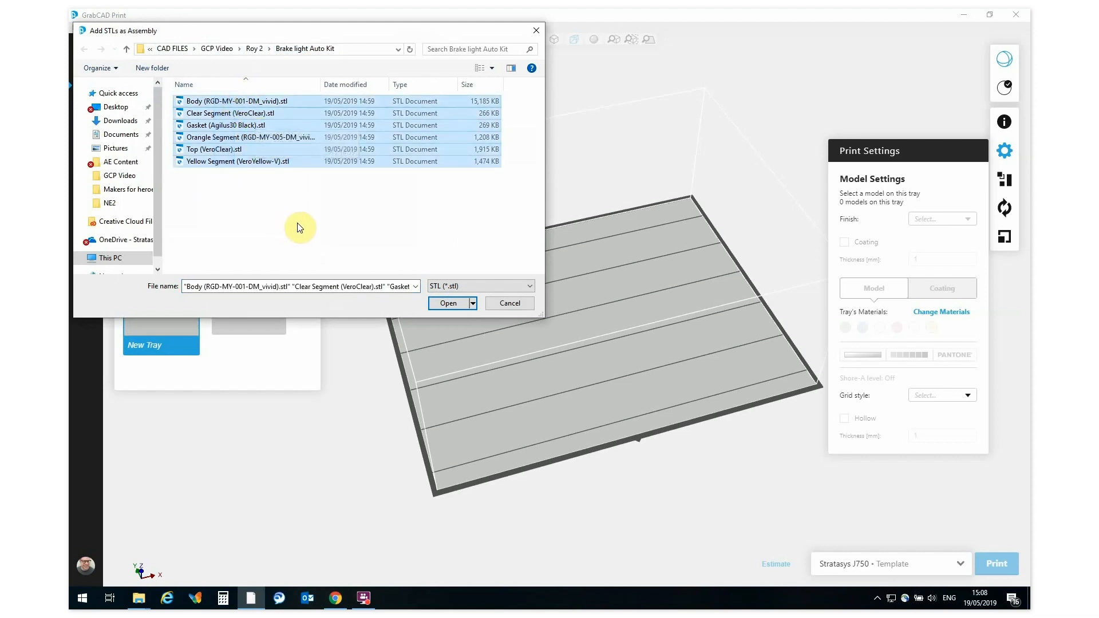
click(446, 304)
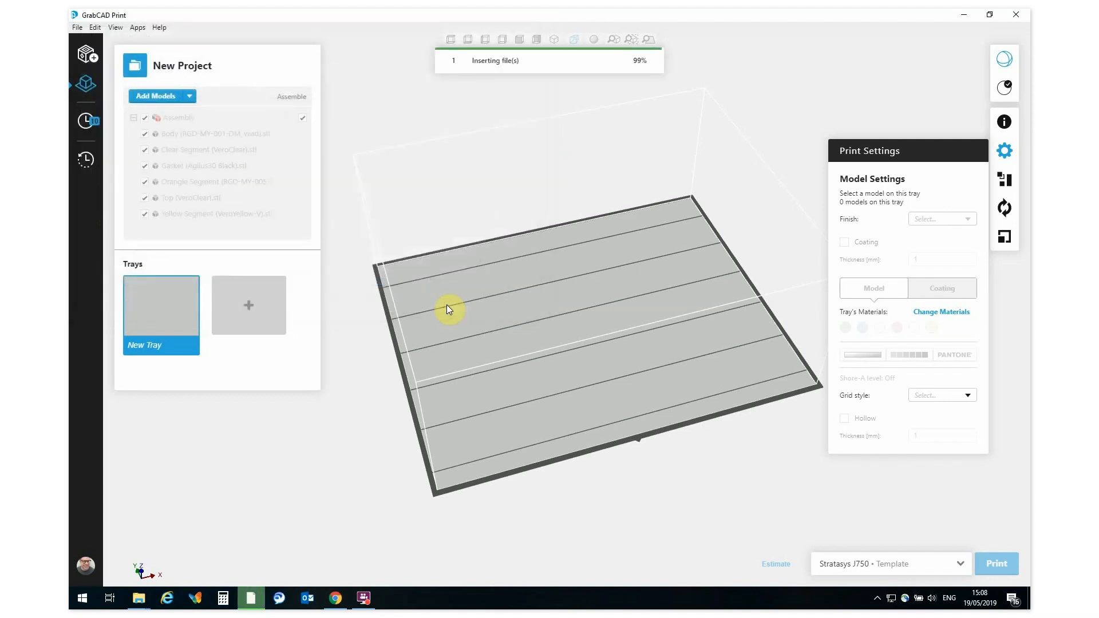
Step: Rotate the assembly about the X axis until it lies flat on the tray with the lens facing up
scroll(429, 257, up, 2)
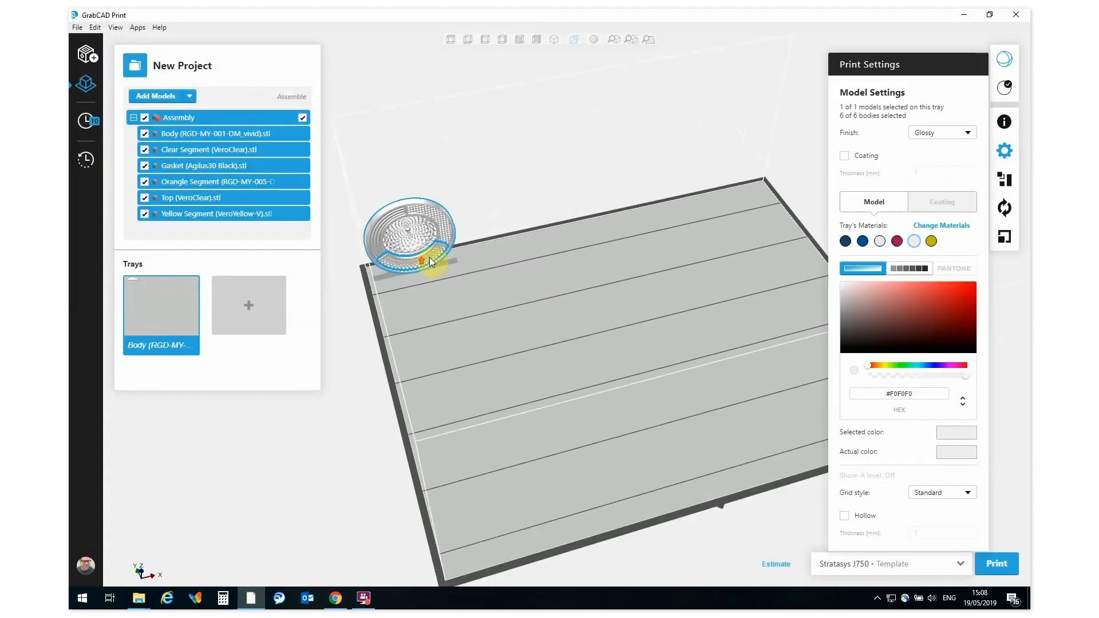
right_drag(425, 251, 575, 339)
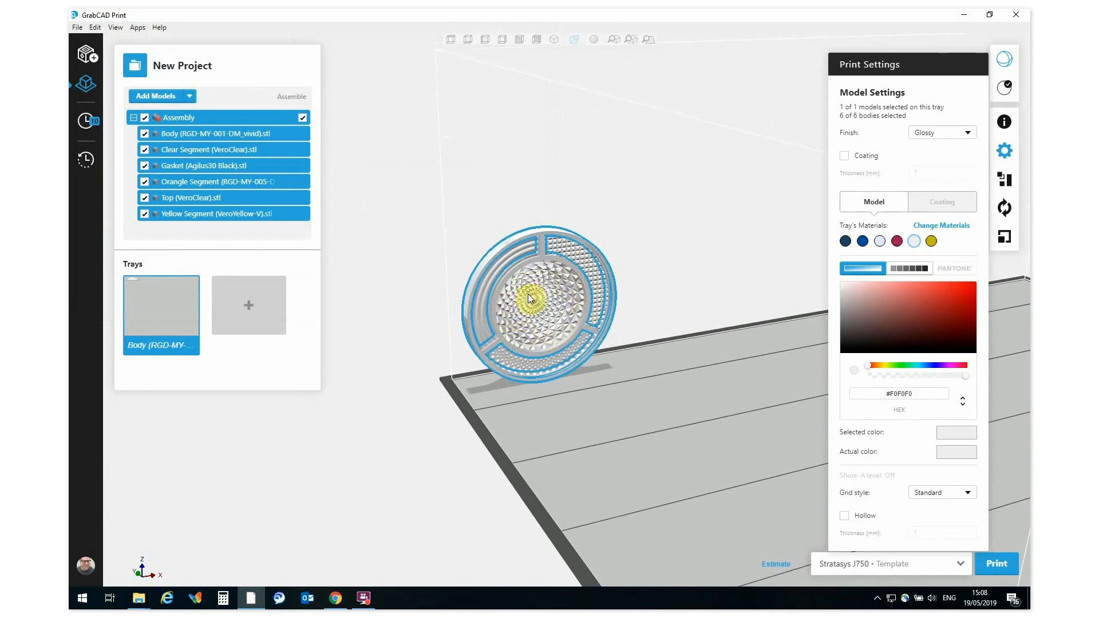
right_drag(528, 293, 778, 297)
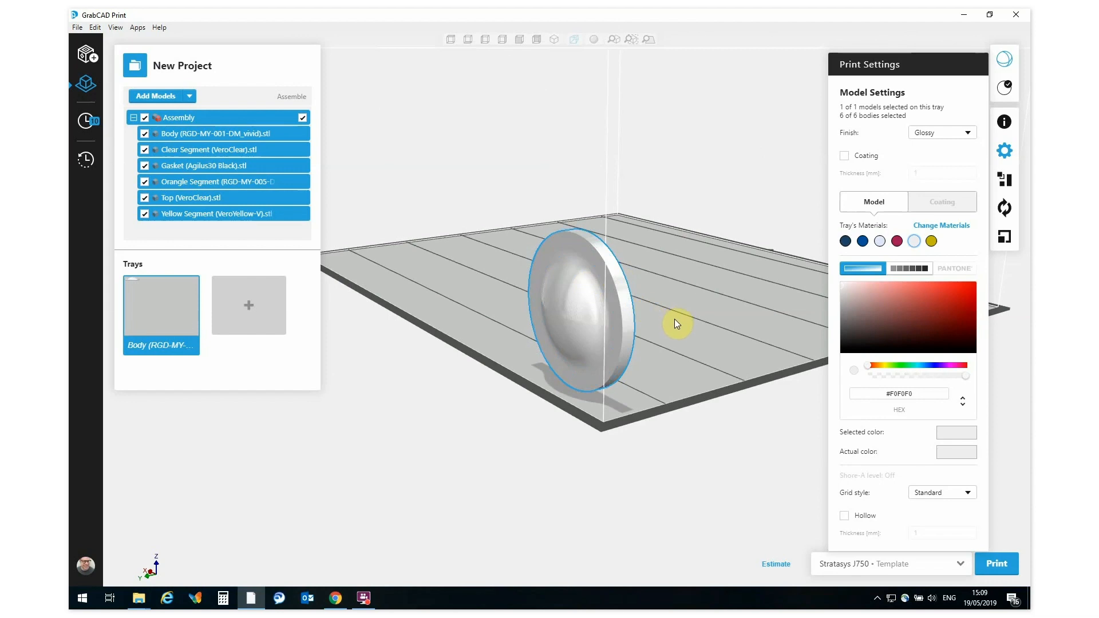
right_drag(675, 318, 483, 350)
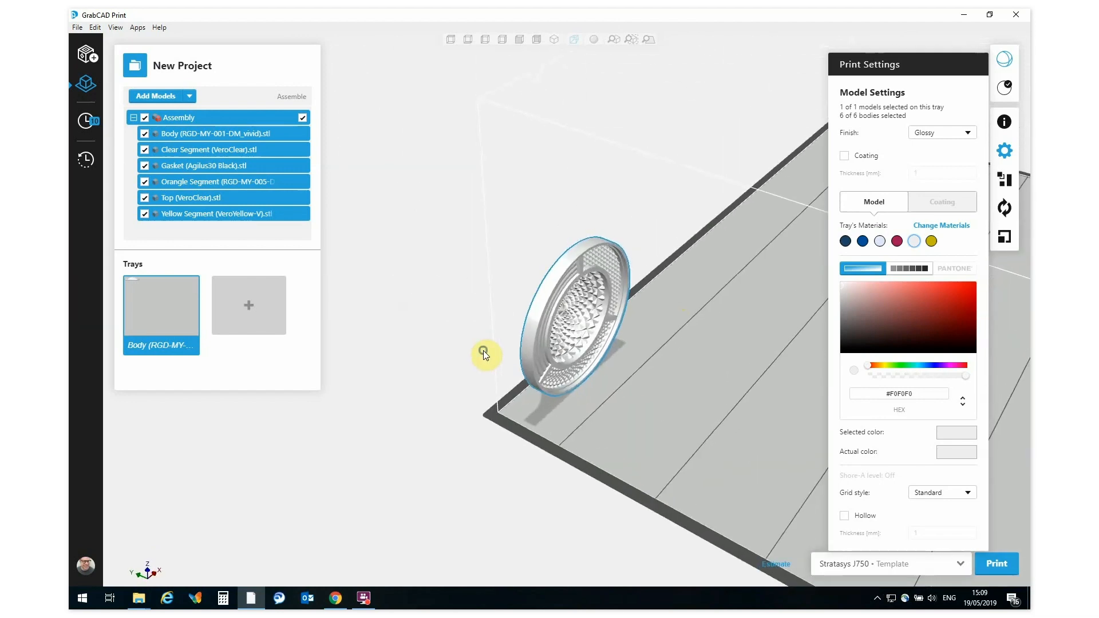
click(1004, 210)
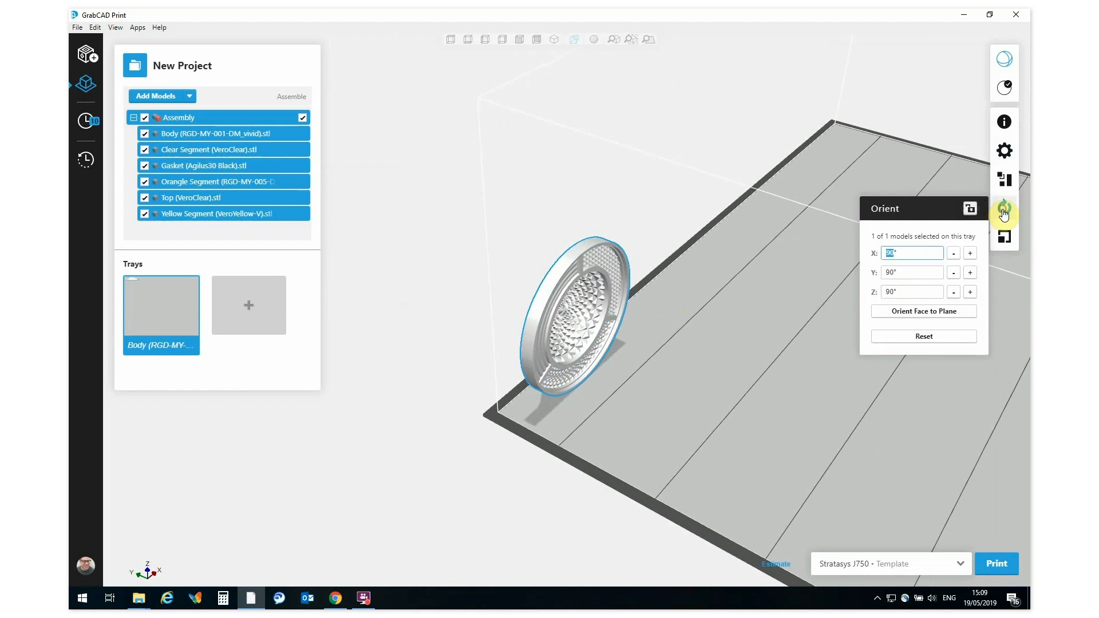
click(968, 254)
click(969, 255)
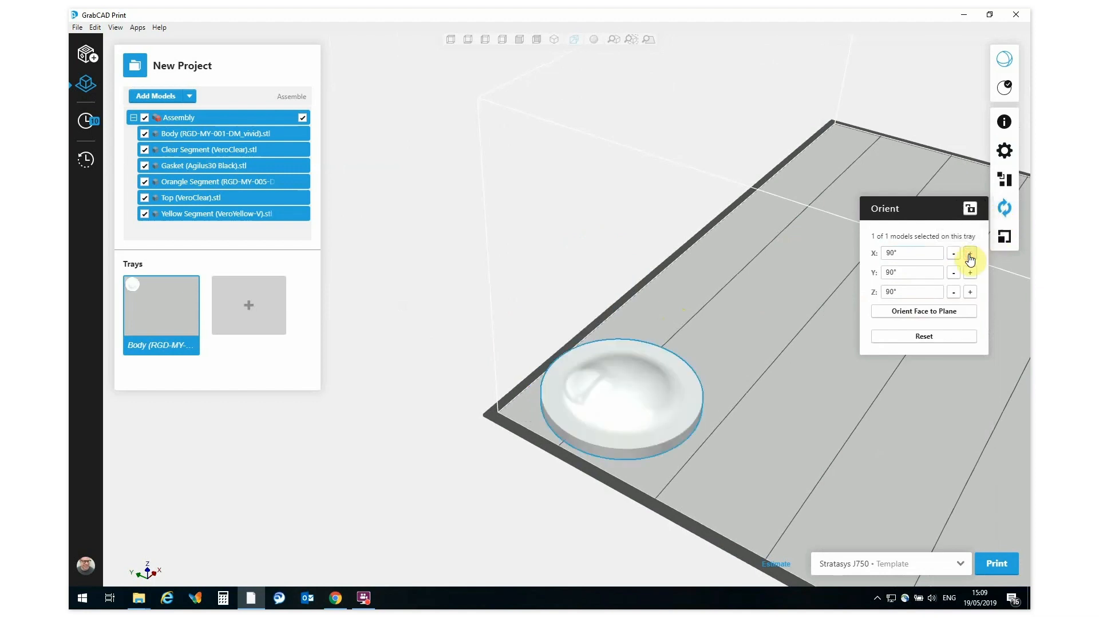
click(969, 254)
middle_drag(596, 420, 496, 344)
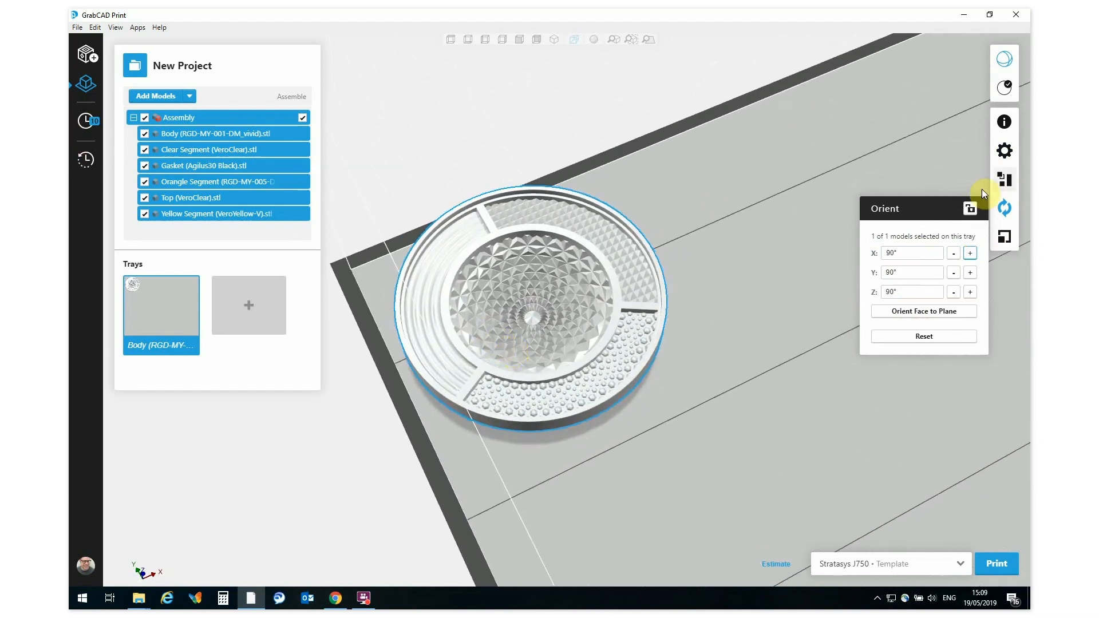
Step: For the Gasket body, remove Agilus30Black from the tray's loaded materials, add it back, and save the tray materials
click(1004, 152)
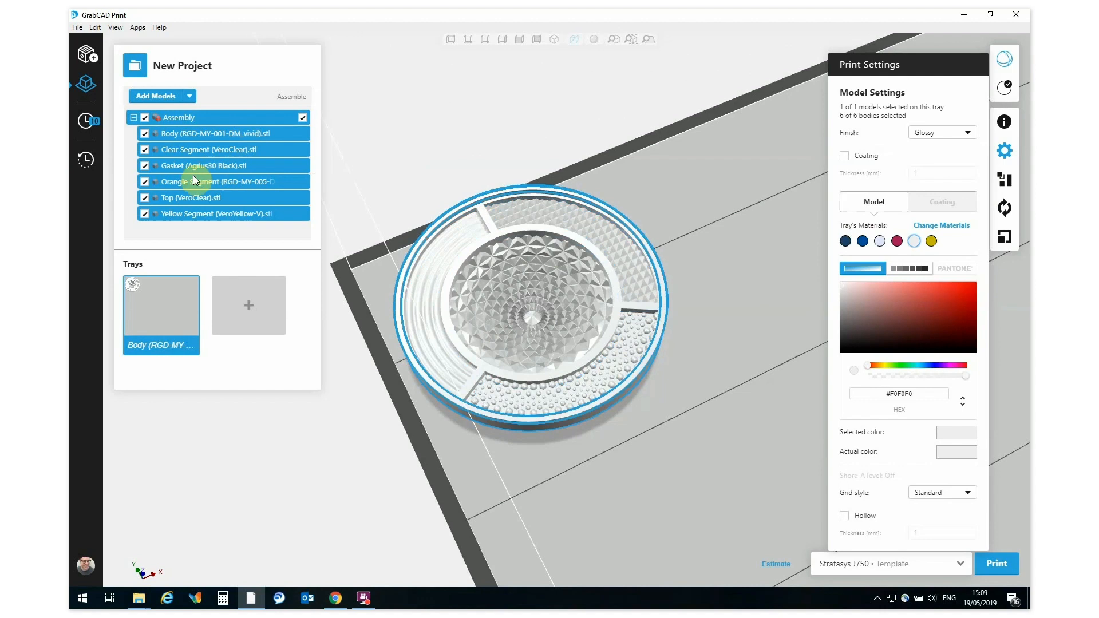
click(174, 165)
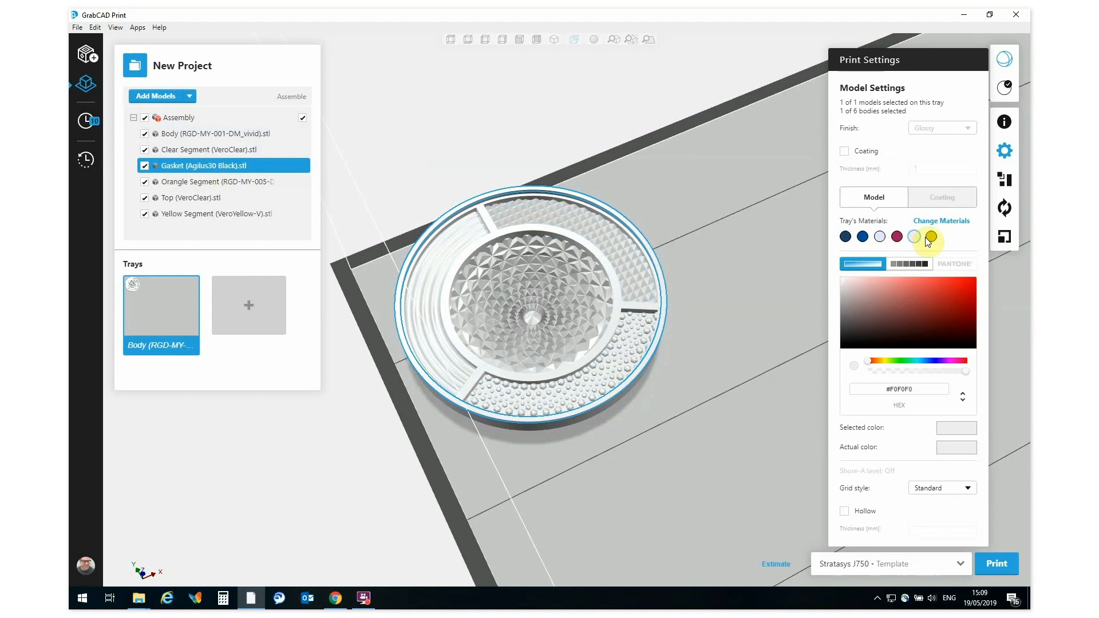
click(937, 223)
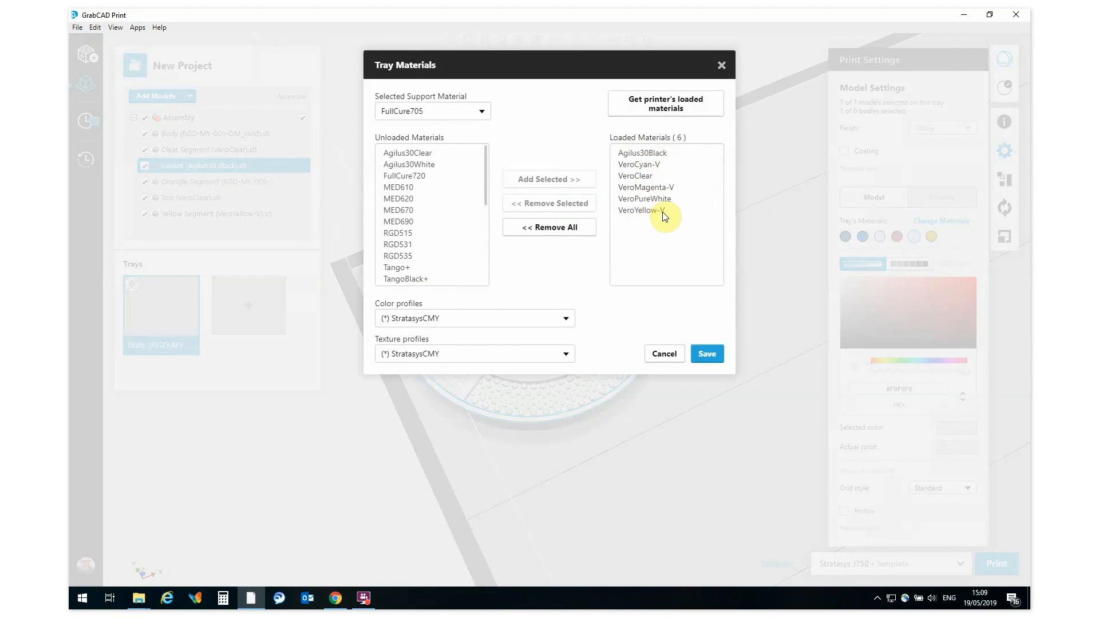
click(640, 153)
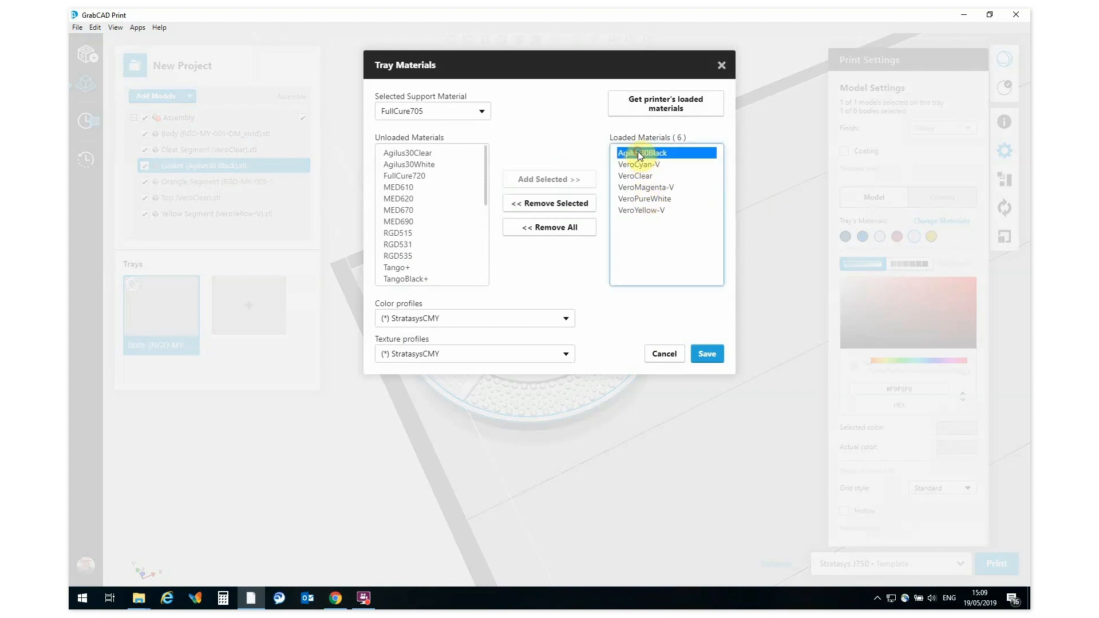
click(573, 203)
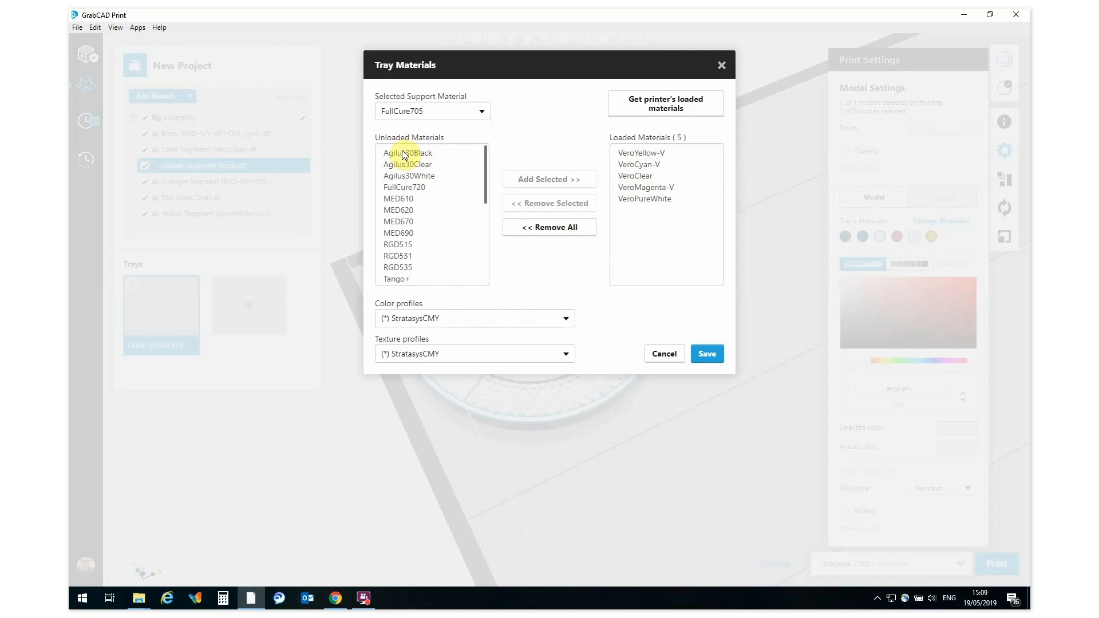
mouse_move(485, 164)
mouse_down()
mouse_move(489, 250)
mouse_move(478, 153)
mouse_up()
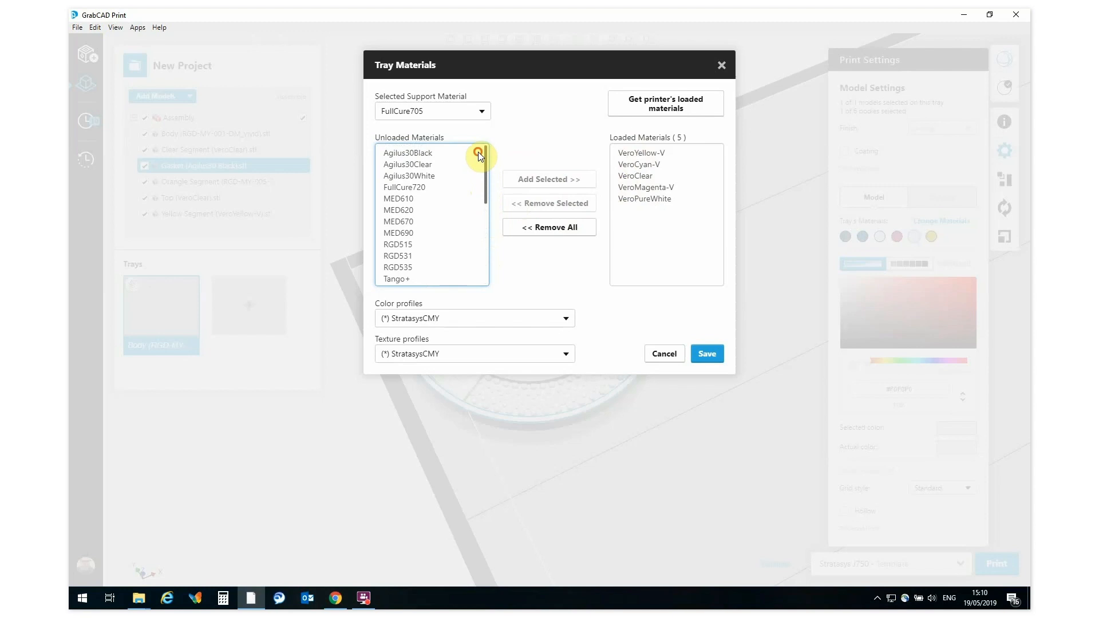
click(416, 150)
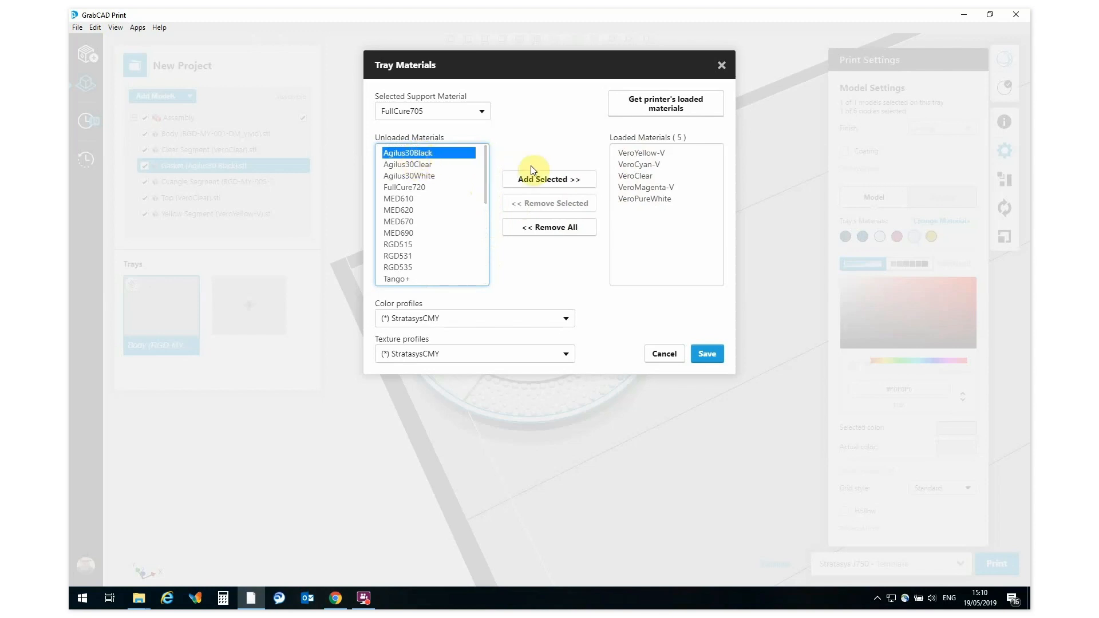
click(538, 180)
click(708, 355)
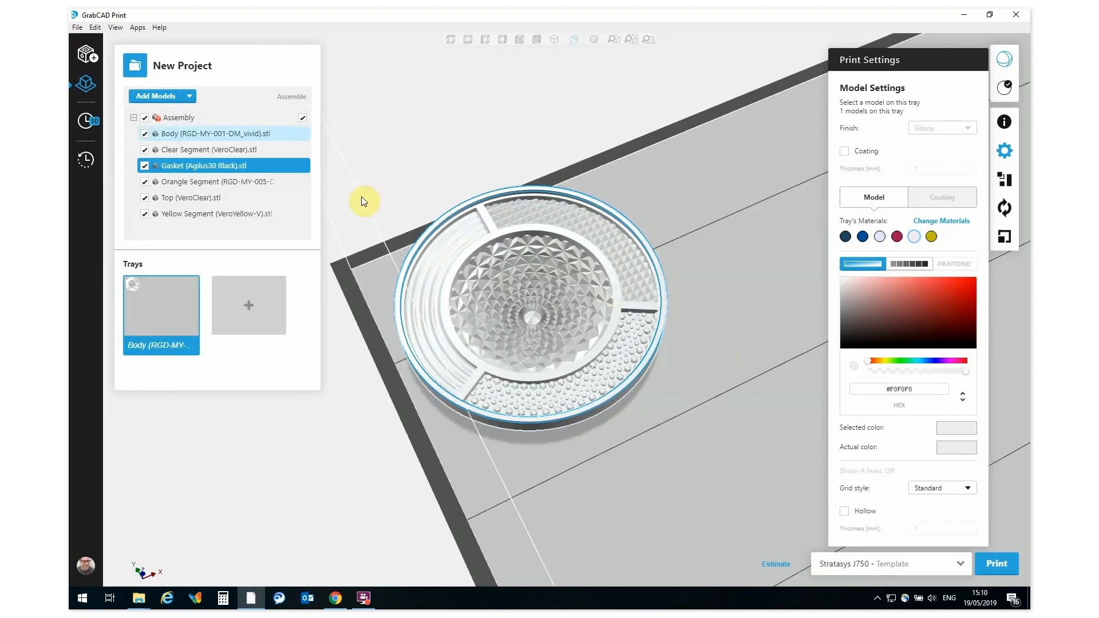
Step: Give the Body the digital material DM_VeroMagenta-V_VeroYellow-V in its first, magenta shade
click(178, 132)
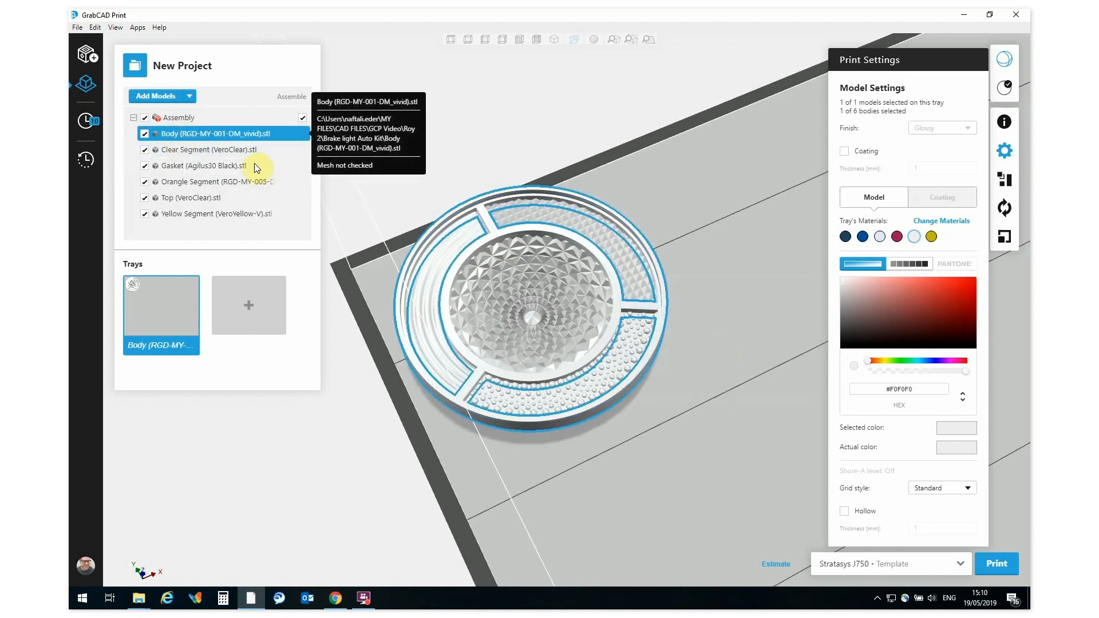
right_drag(573, 285, 570, 356)
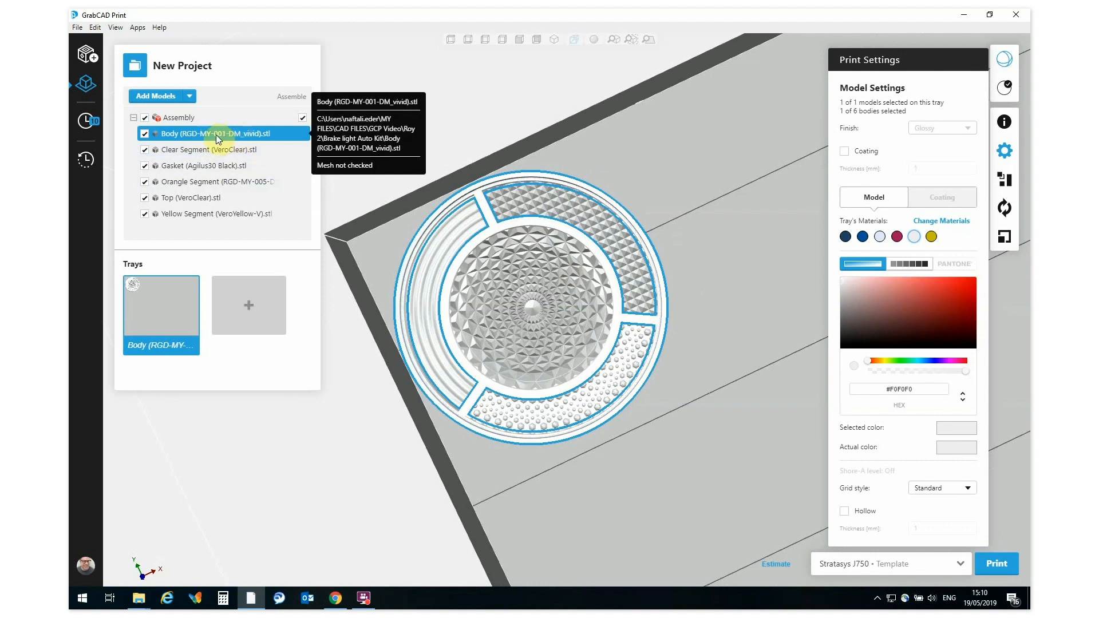
click(911, 264)
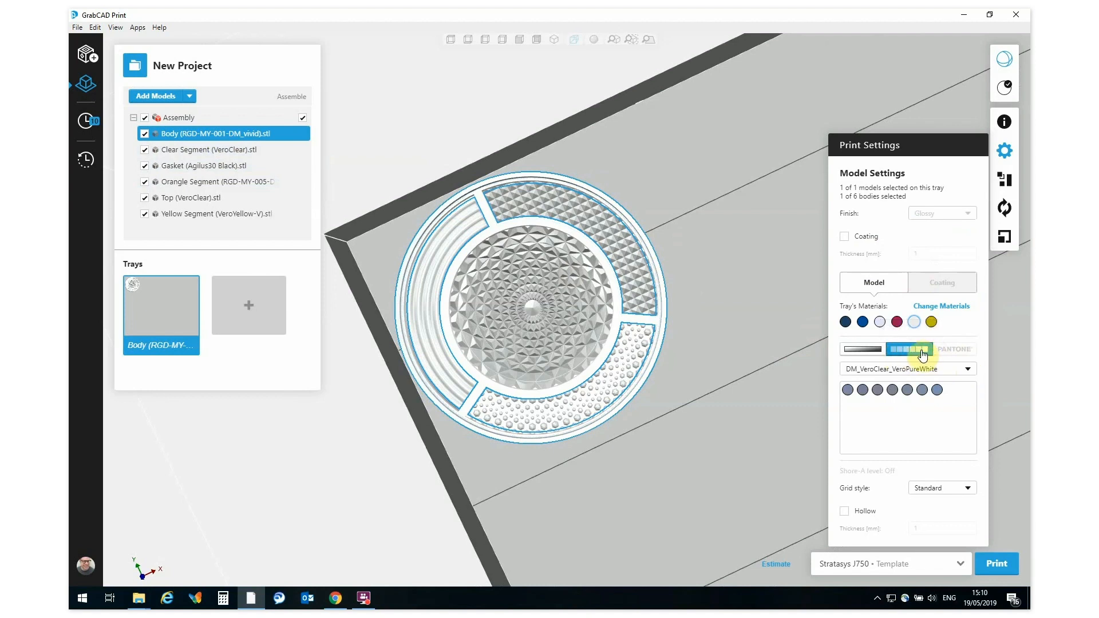
click(969, 370)
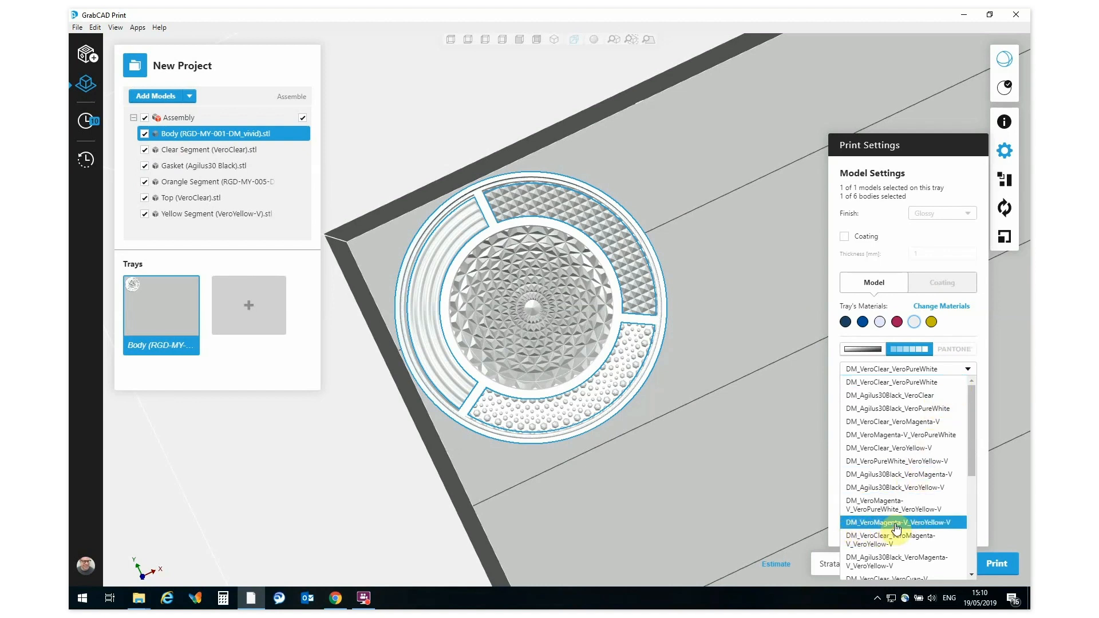
click(922, 522)
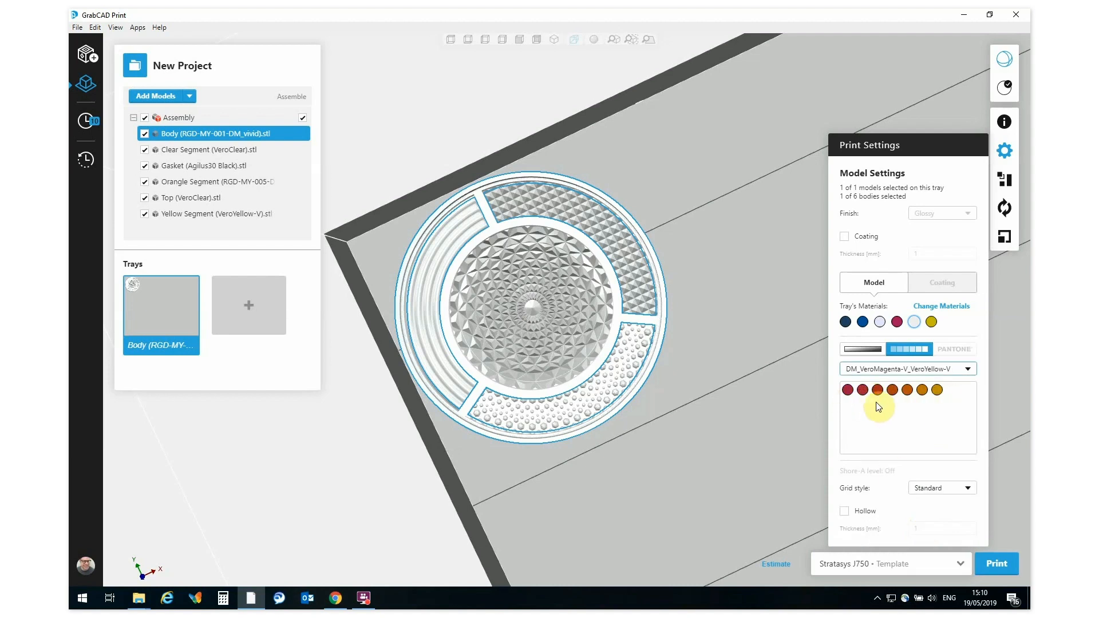
click(848, 391)
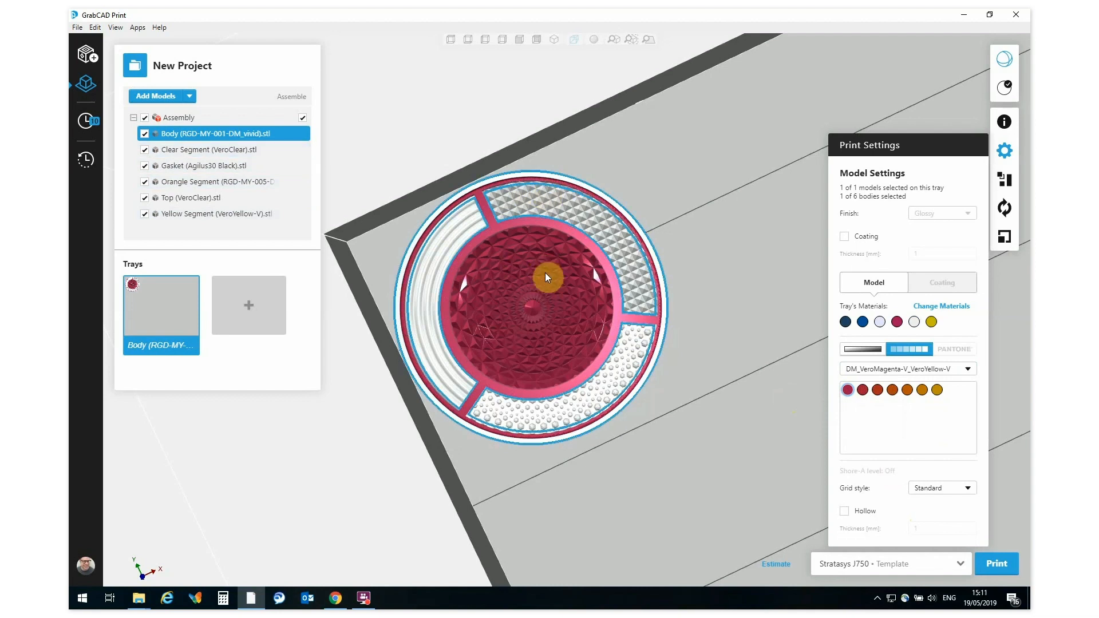
Step: Assign VeroClear to the Clear Segment
click(187, 150)
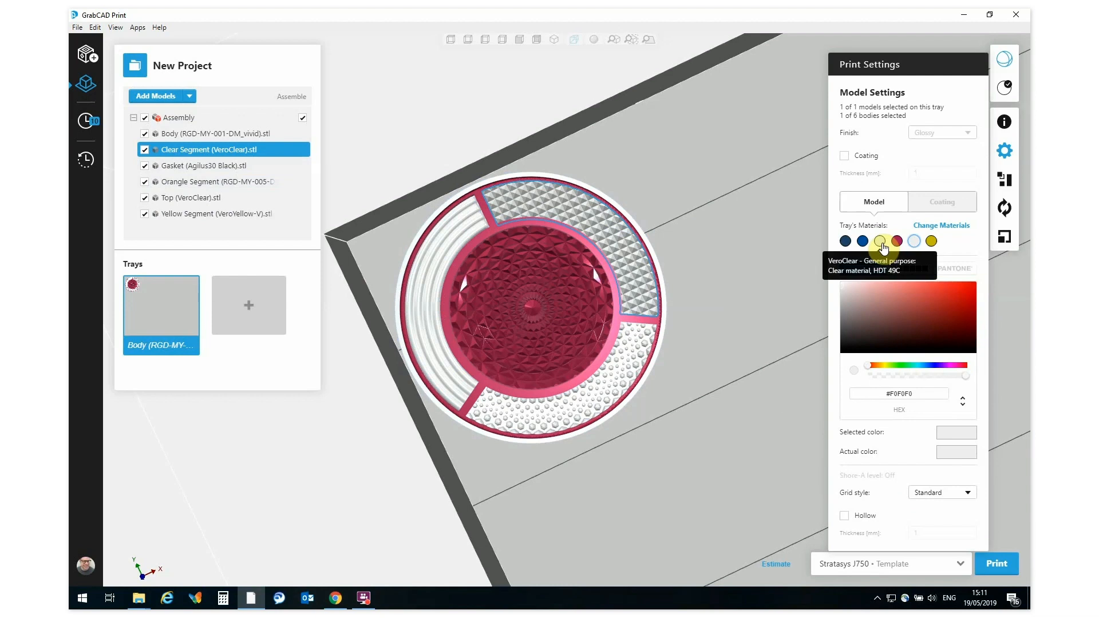
click(881, 243)
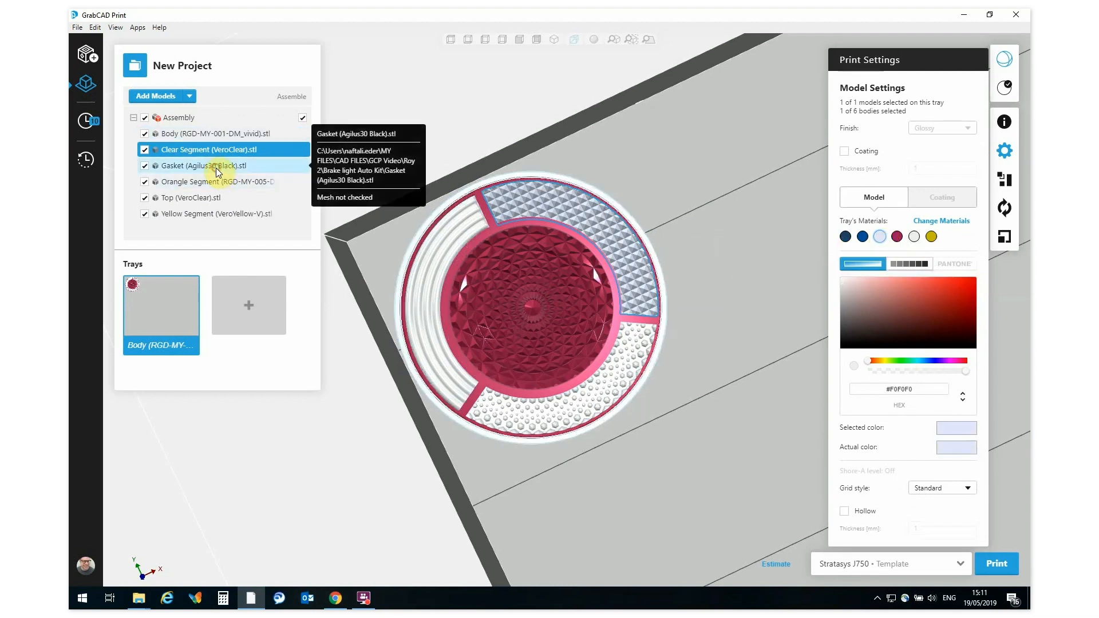
Step: Assign the black Agilus30Black material to the Gasket
click(177, 169)
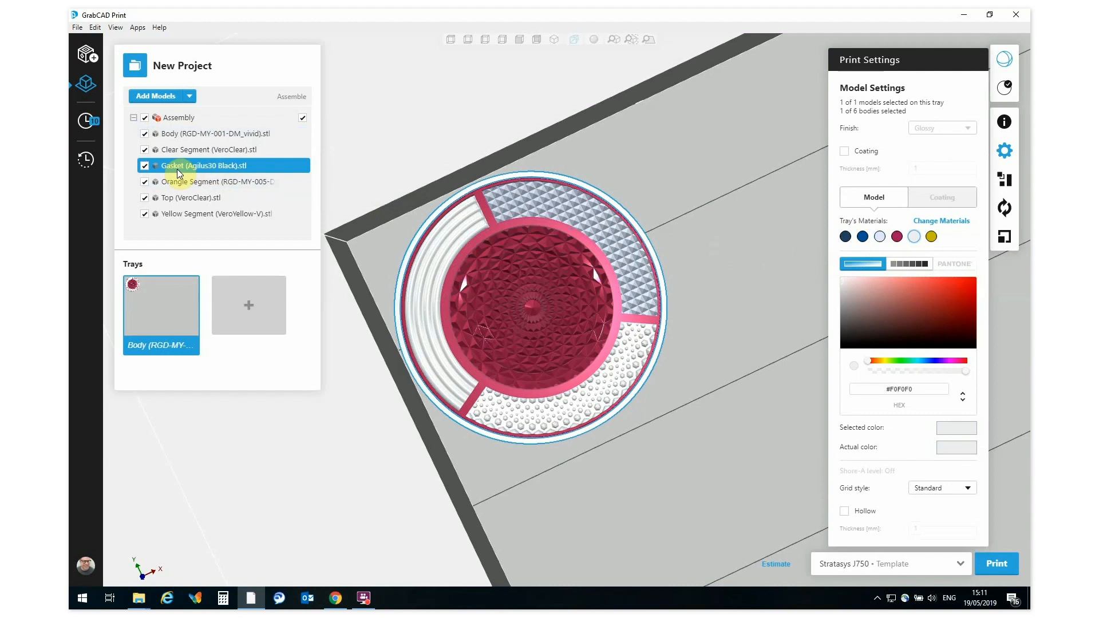
click(846, 236)
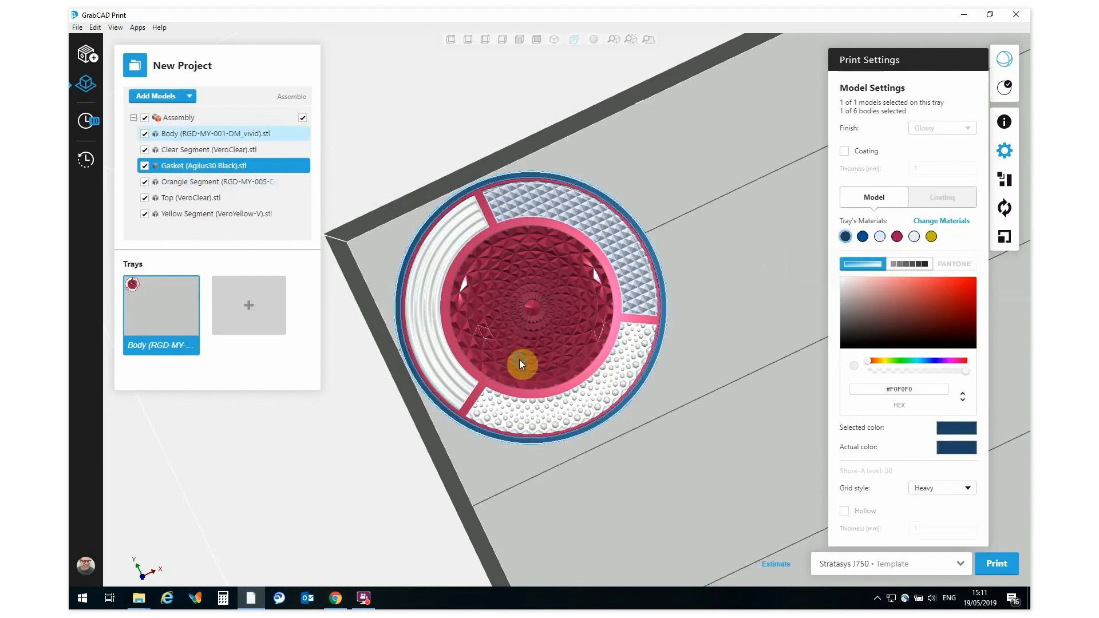
right_drag(519, 360, 518, 257)
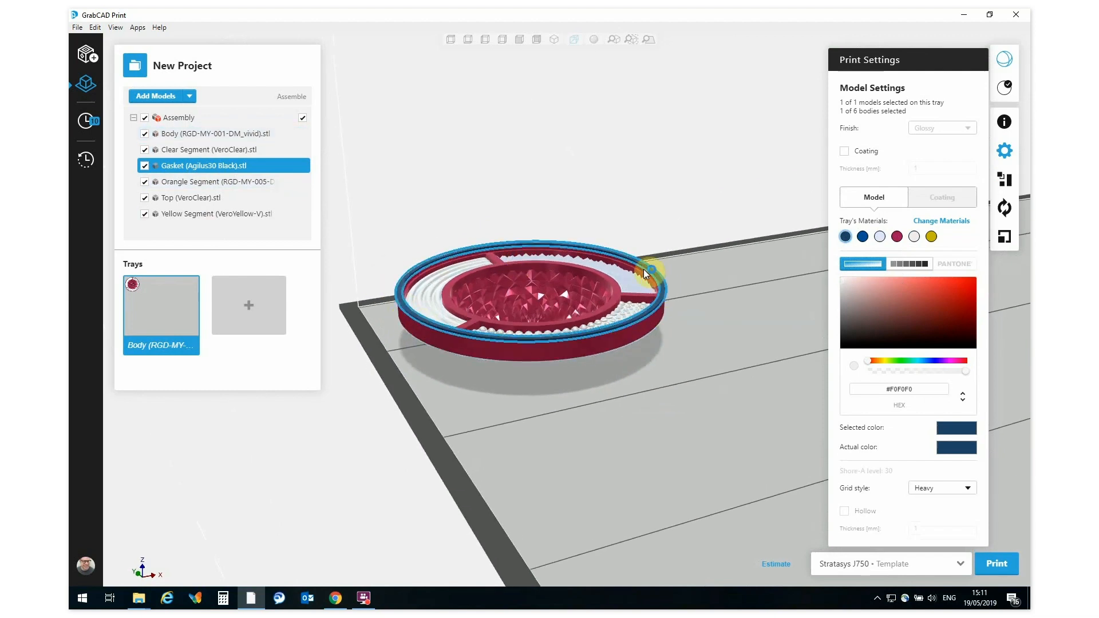
Step: Give the Orange Segment the digital material DM_VeroMagenta-V_VeroYellow-V in its fifth, orange shade
click(184, 183)
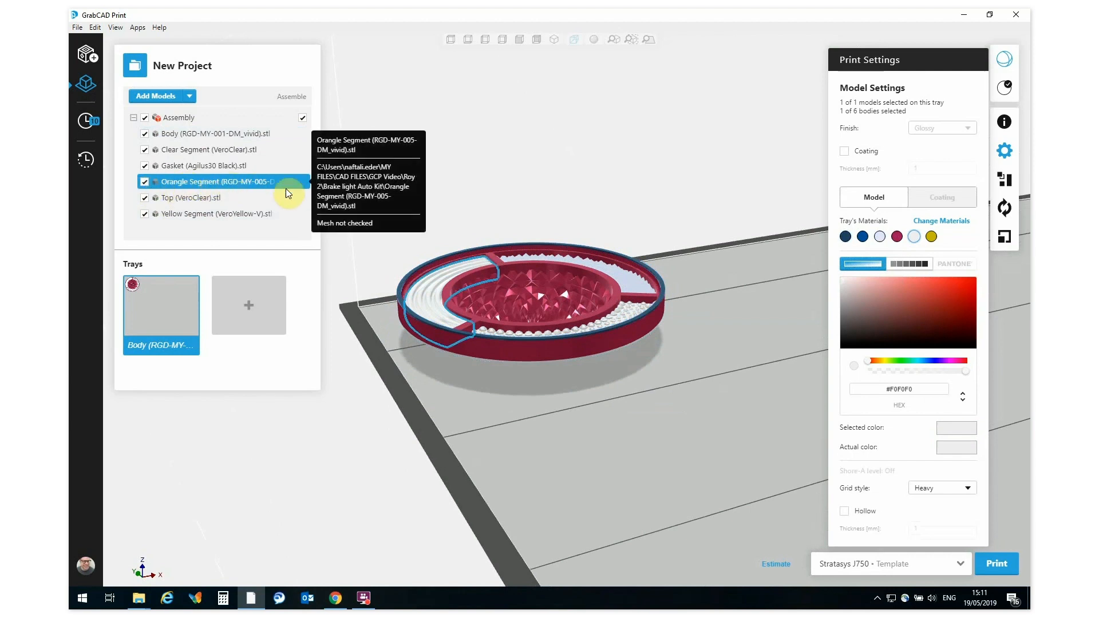
click(909, 261)
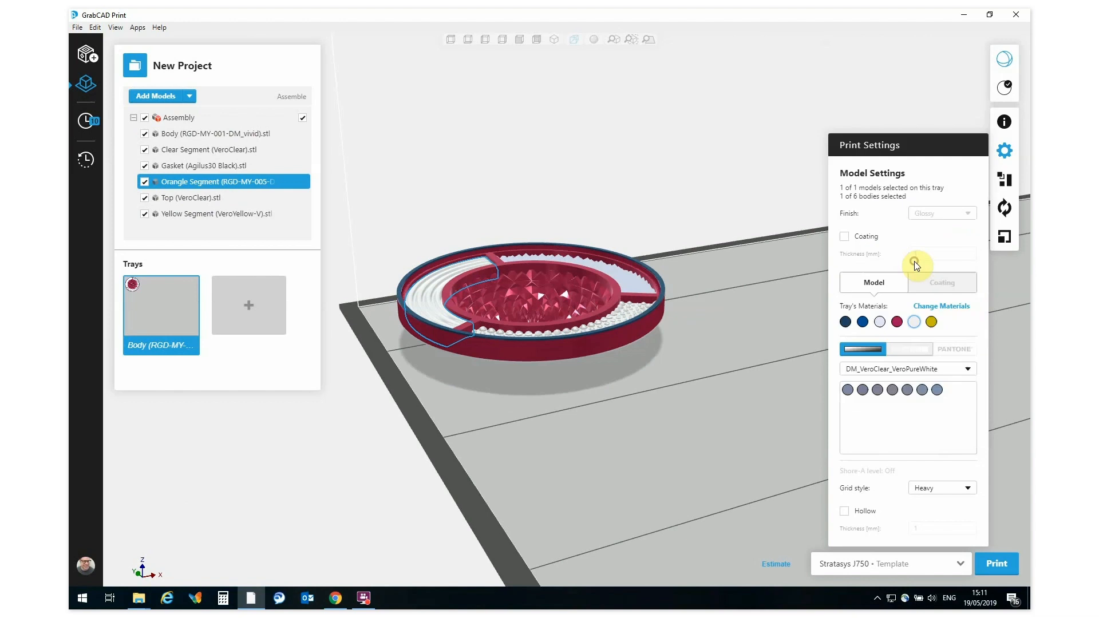
click(968, 367)
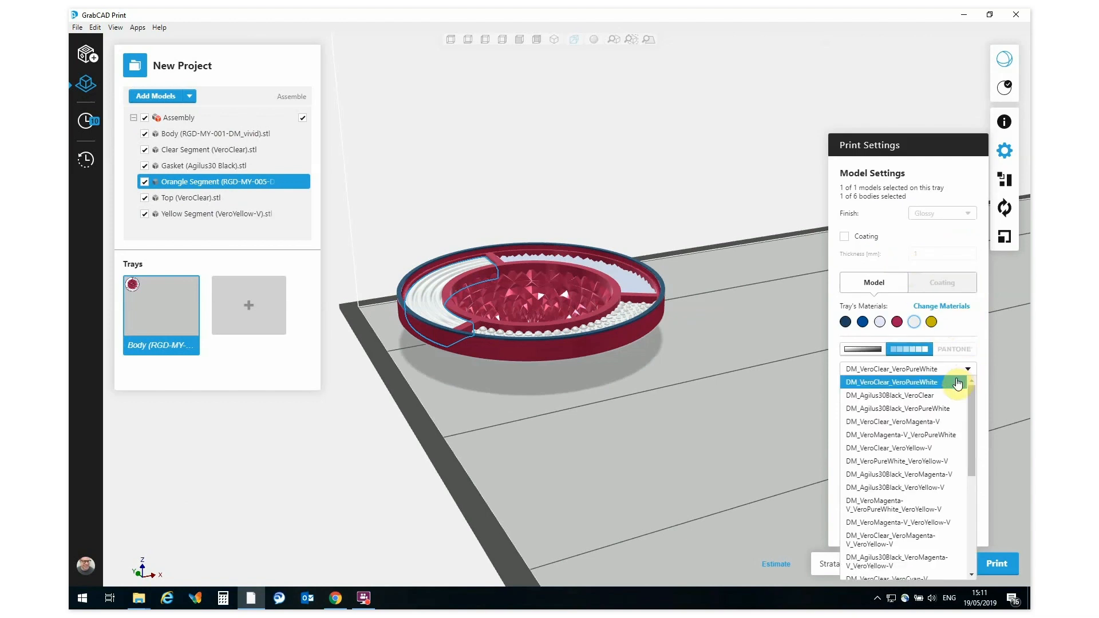
click(920, 522)
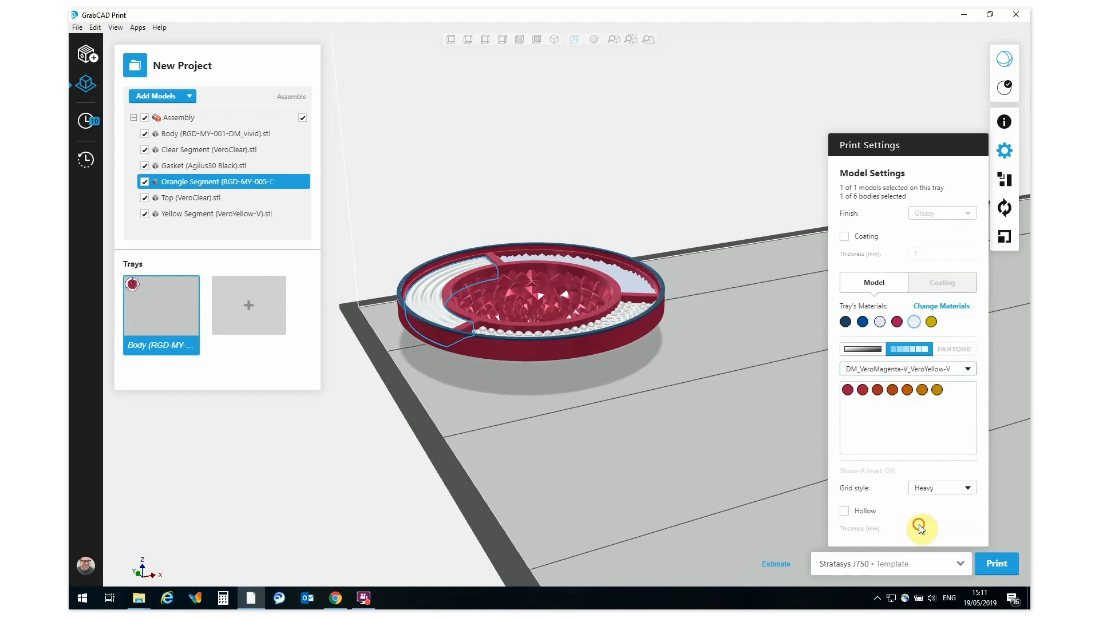
click(907, 391)
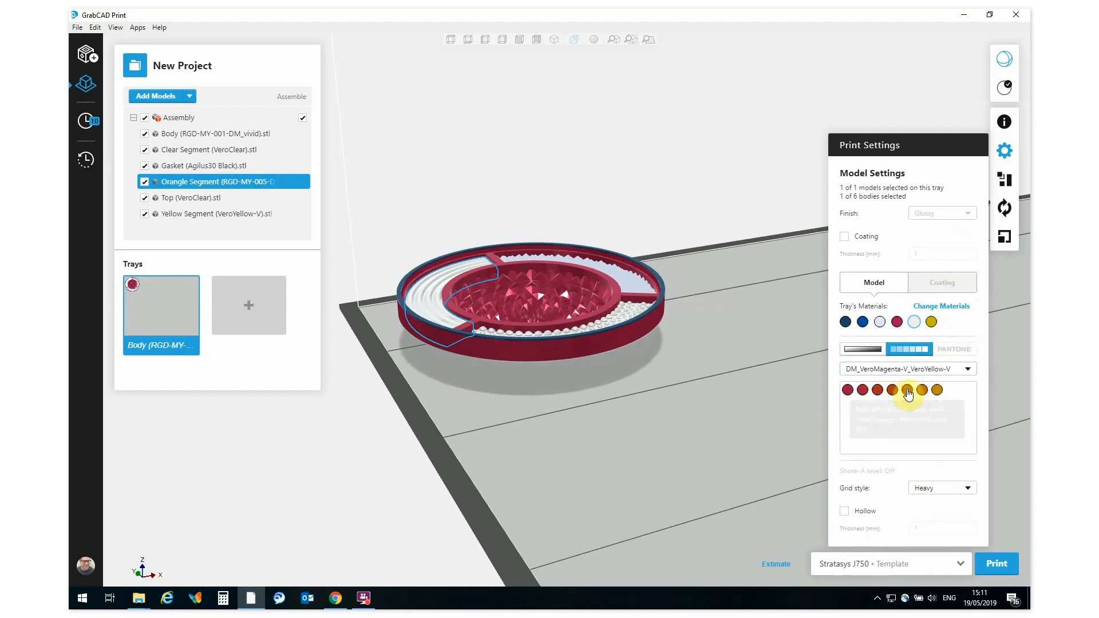
Step: Assign VeroClear to the Top body
click(183, 198)
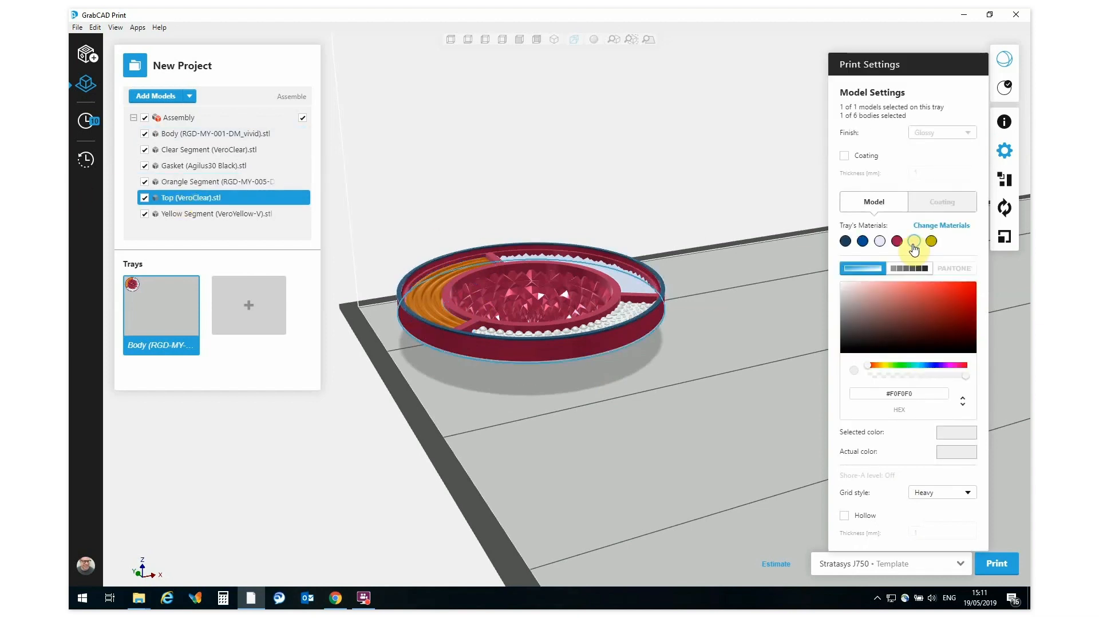
click(879, 241)
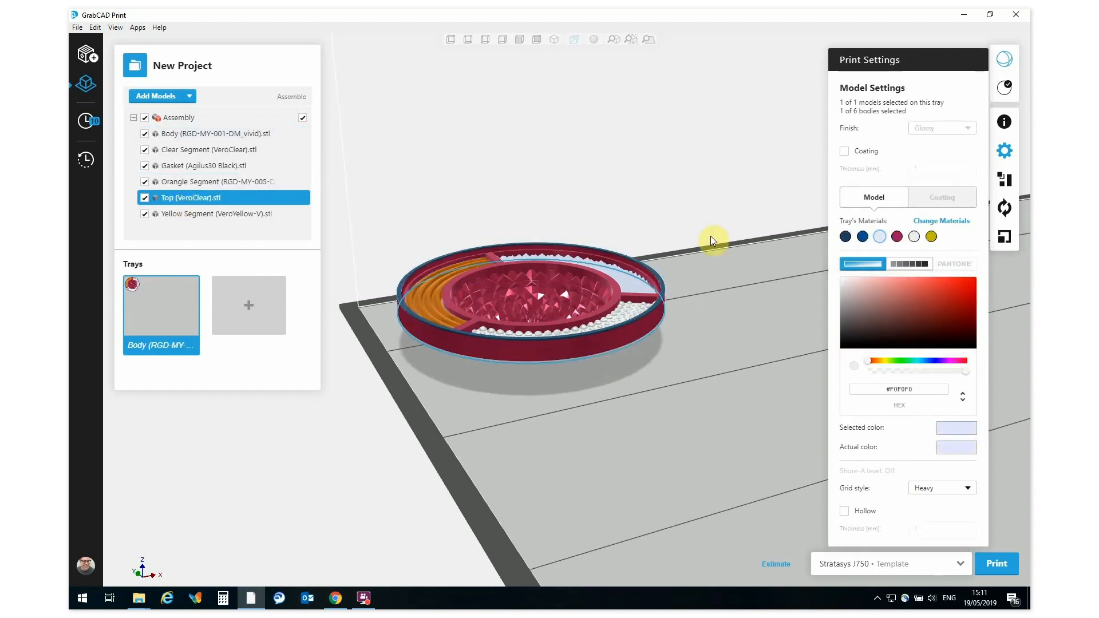
Step: Assign VeroYellow-V to the Yellow Segment
click(211, 213)
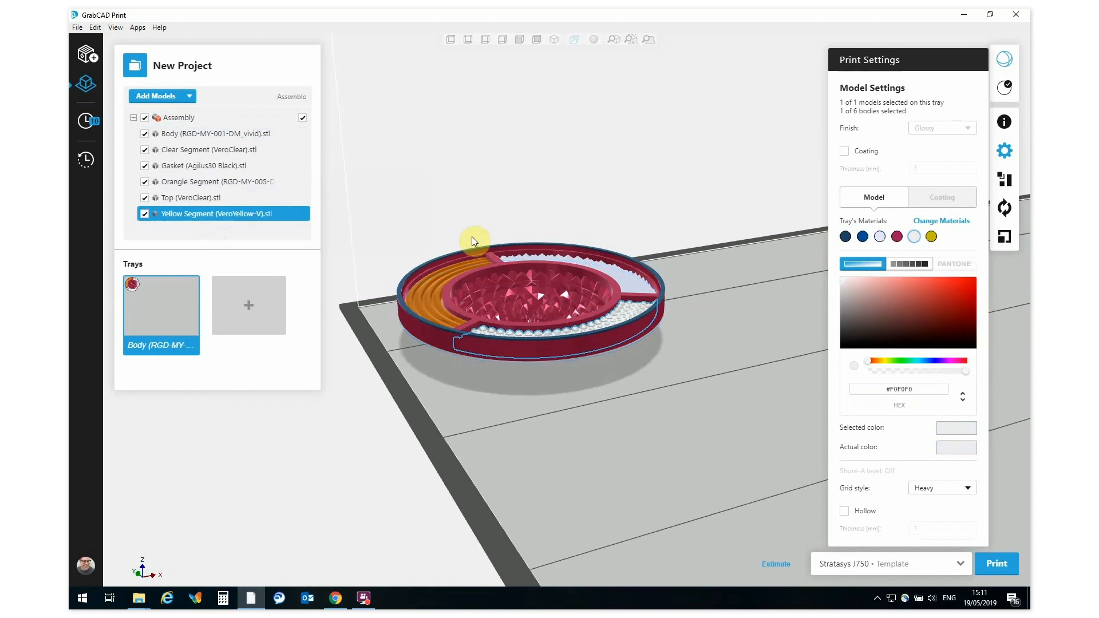
click(932, 237)
right_drag(522, 232, 521, 345)
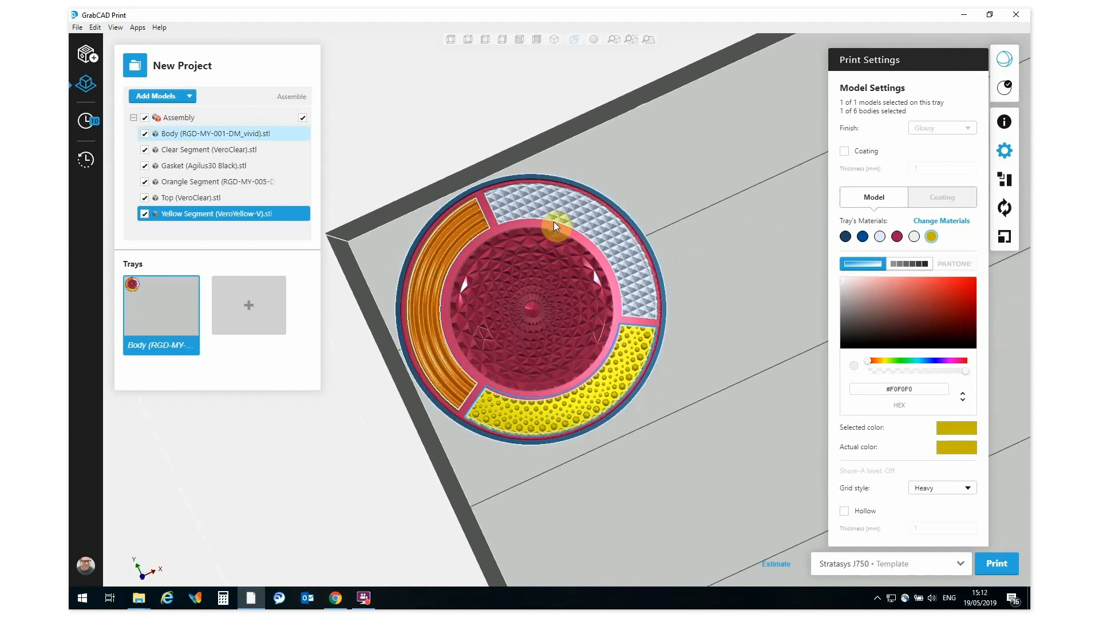
right_drag(449, 284, 485, 290)
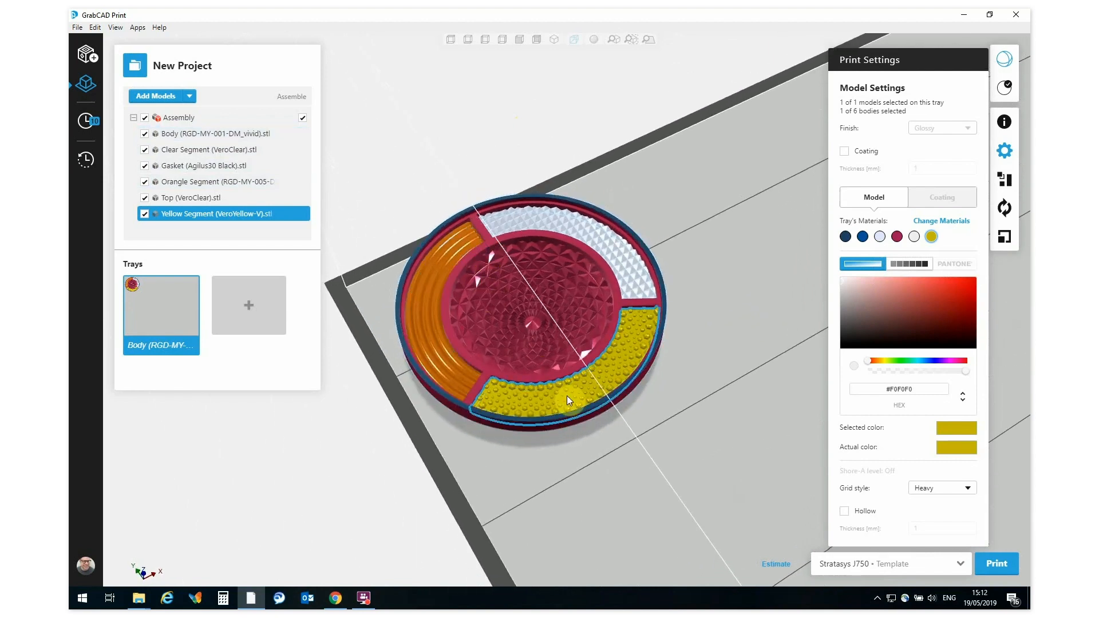